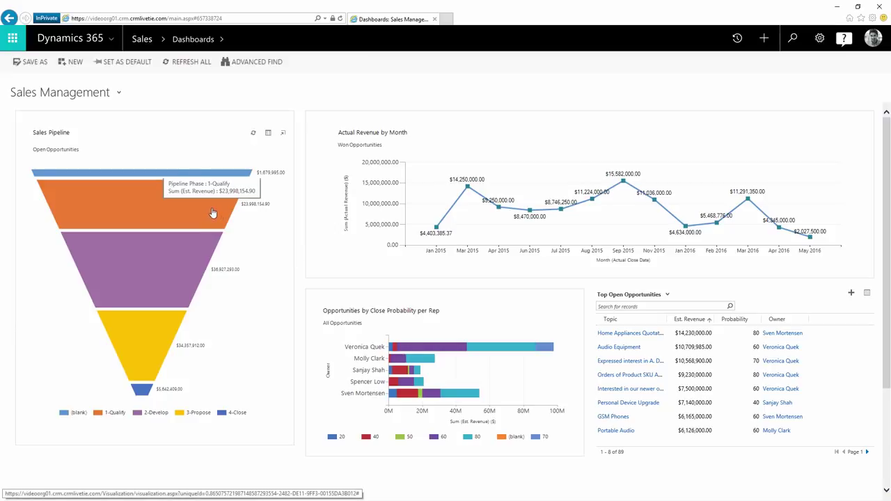
- Switch to the Sales Activity dashboard, then start a new 3-Column Multi-Focused dashboard
mouse_move(191, 248)
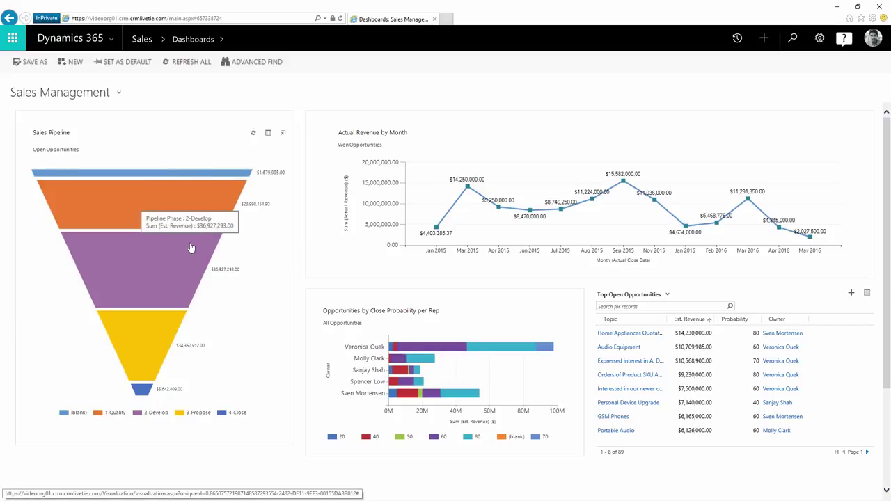
click(117, 94)
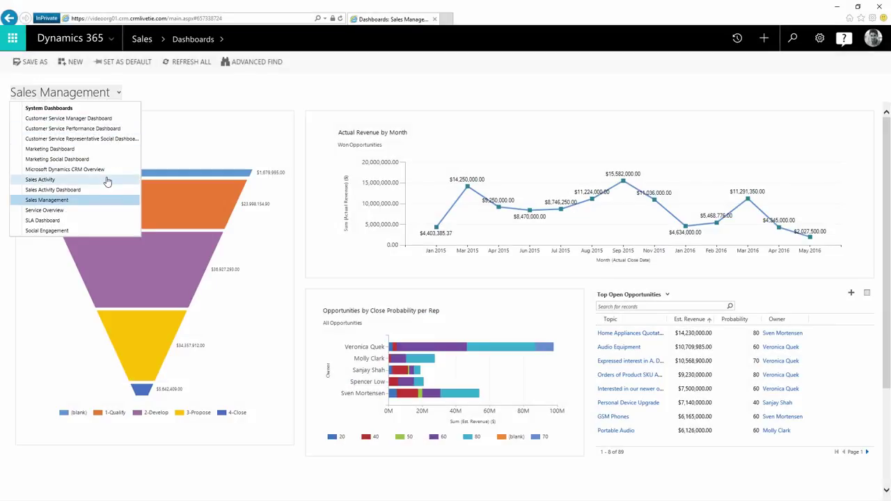
click(109, 179)
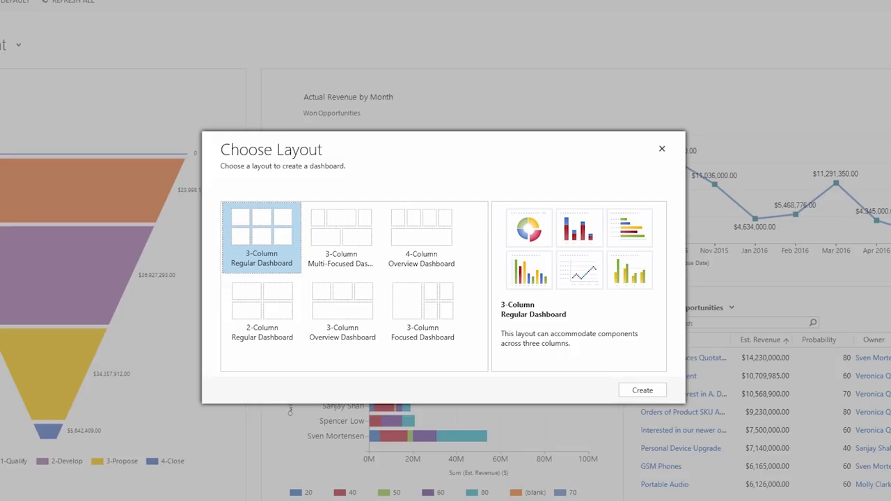
click(330, 226)
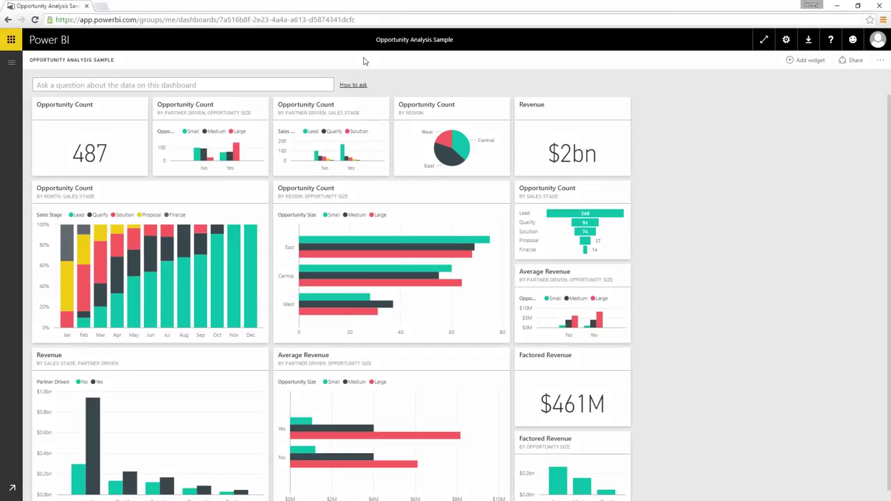
- Open the market share report behind the Sales and Marketing Sample dashboard's line chart
click(11, 65)
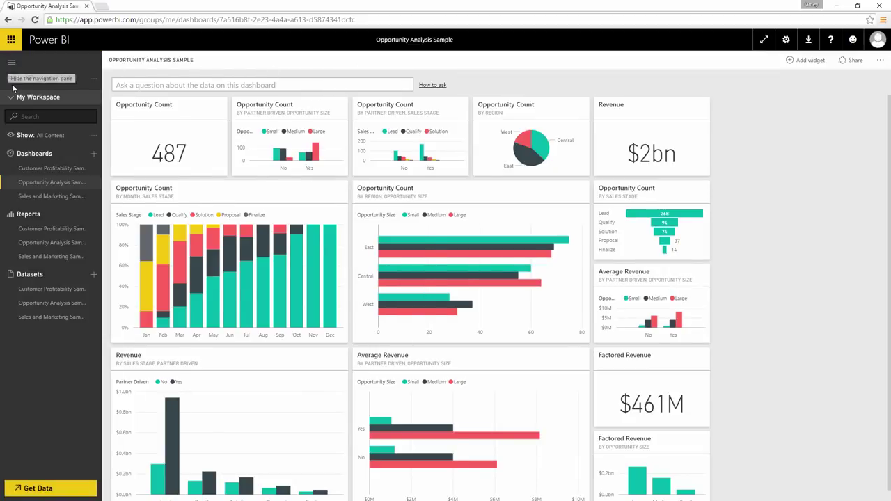
click(41, 197)
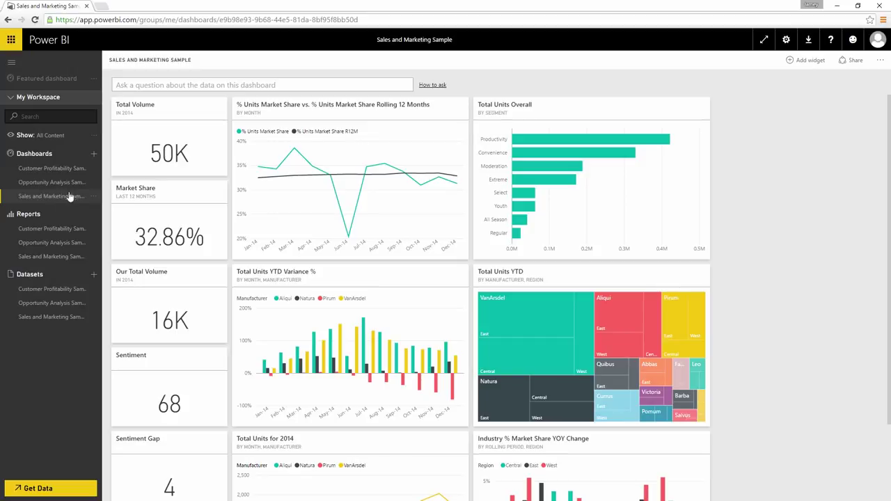
click(289, 182)
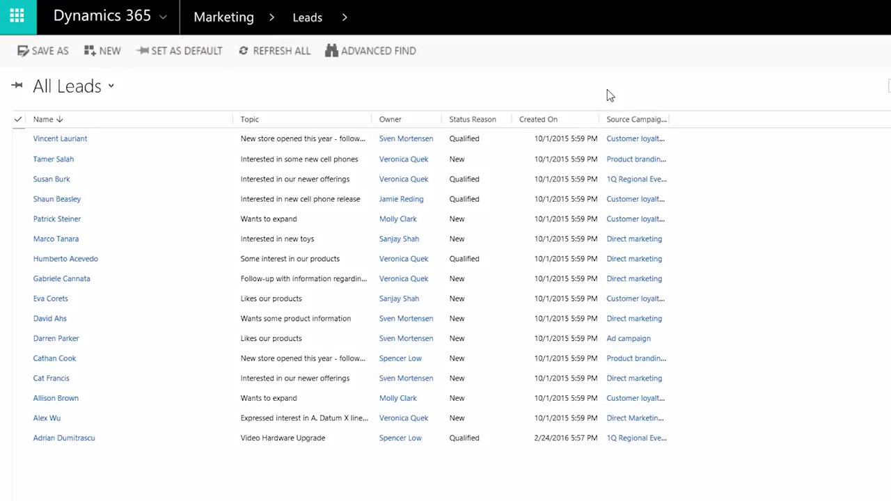
- Sort the leads by name Z to A and open the list in Excel Online
click(134, 121)
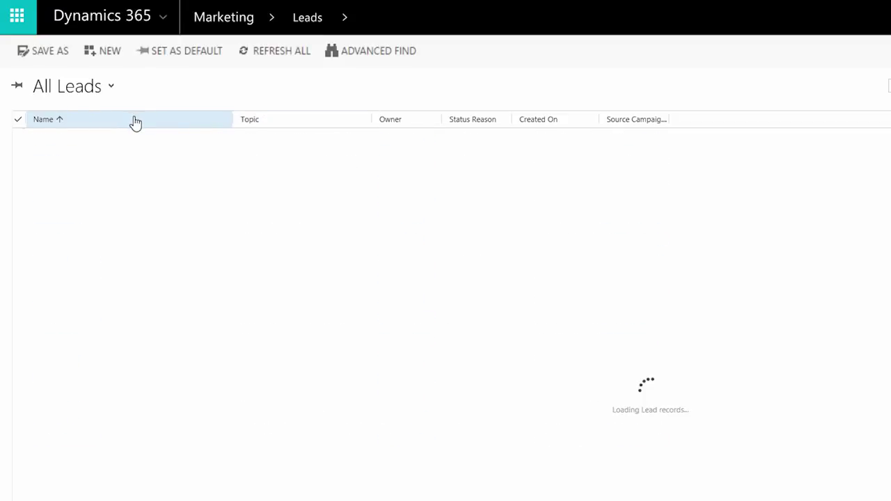
click(169, 120)
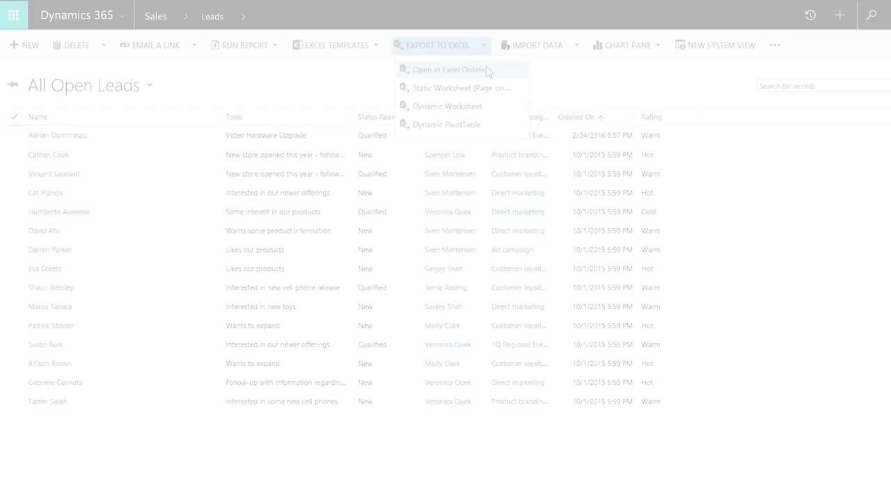
click(486, 69)
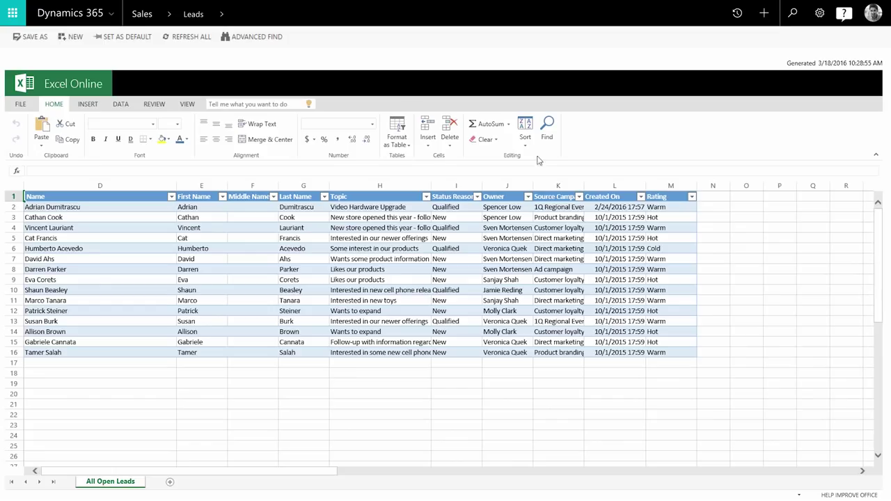
- Set every lead's Rating in column M, down to M16, to Hot
click(674, 210)
text(Hot)
key(Return)
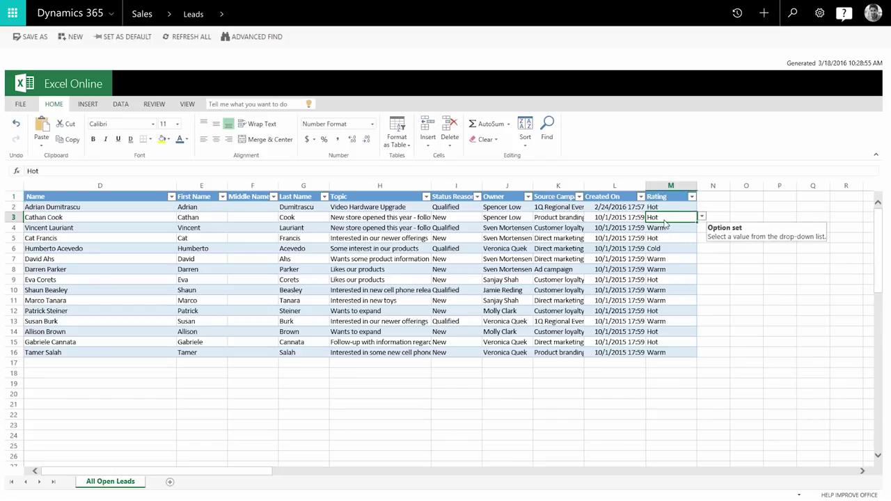
key(ctrl+c)
drag(665, 227, 666, 355)
key(ctrl+v)
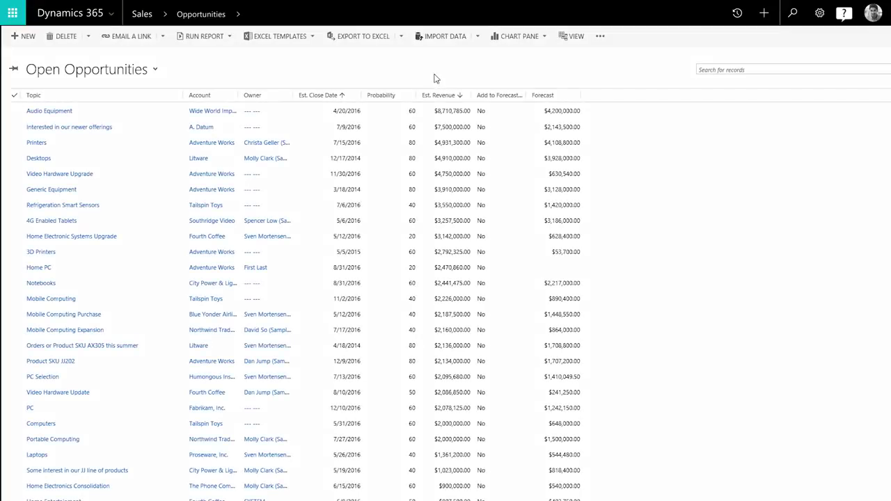
- Start a new Excel template, then mark Identify Stakeholders and Identify Competitors completed in Develop
click(313, 37)
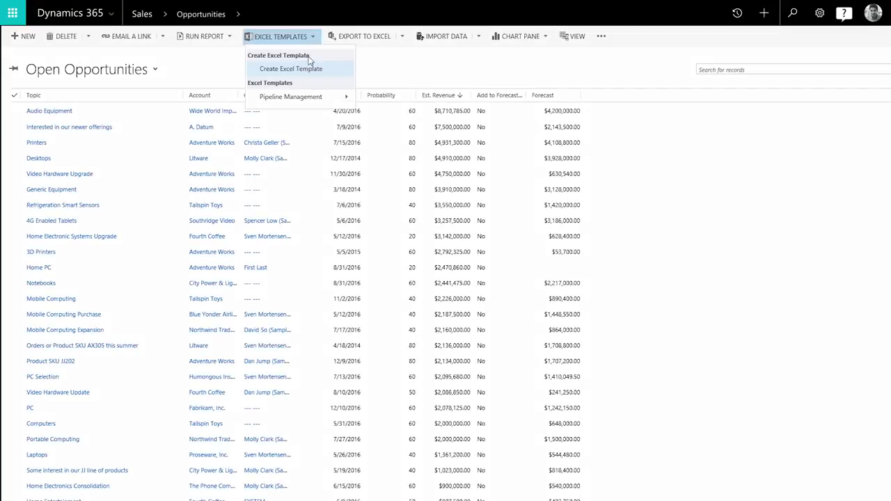
click(291, 69)
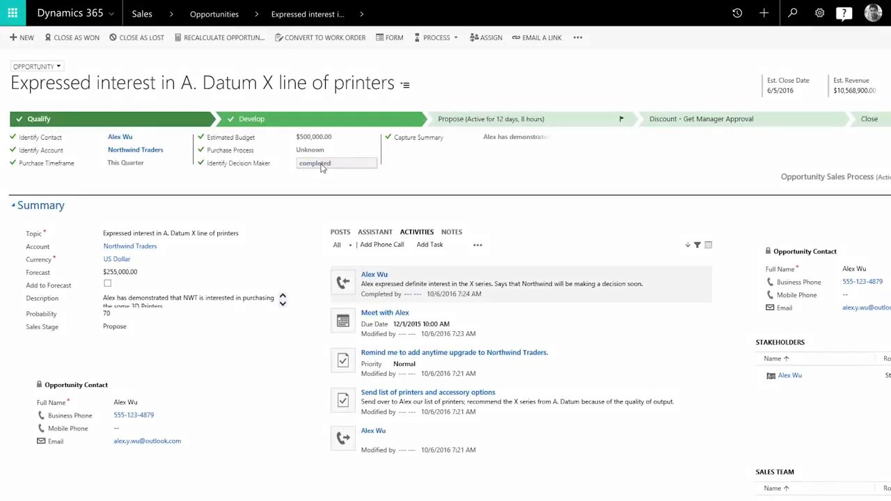
click(312, 127)
click(311, 127)
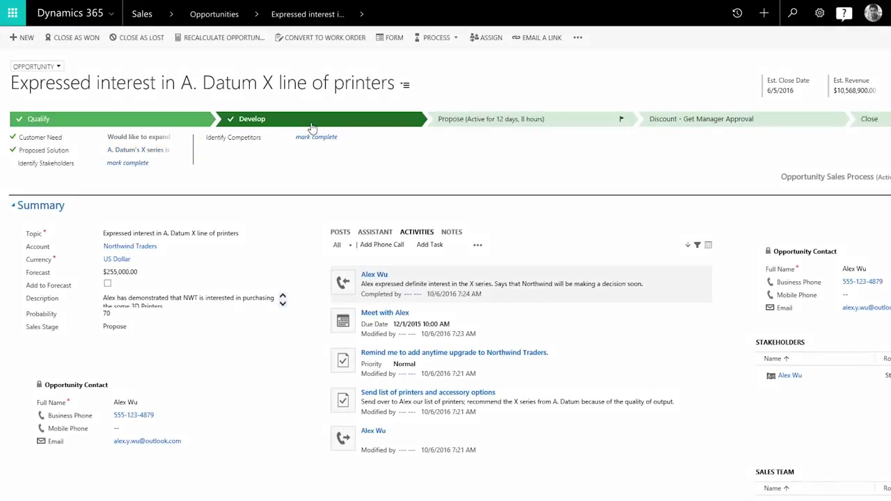
click(139, 167)
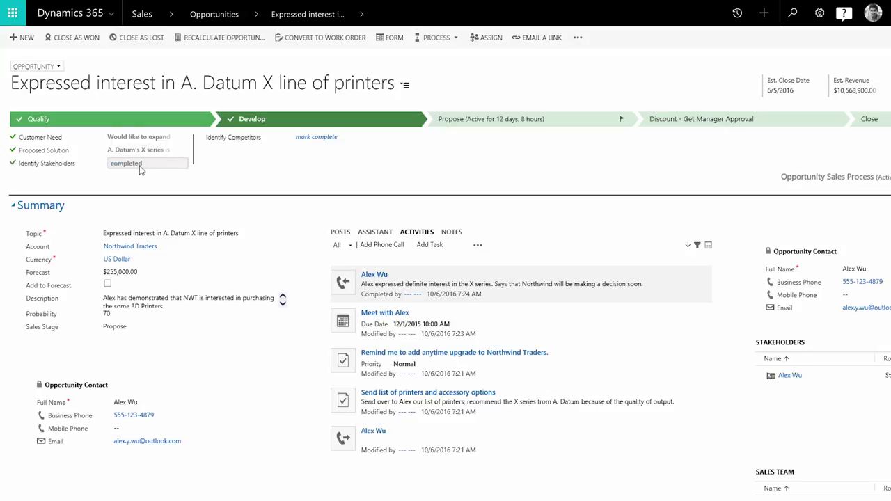
click(310, 143)
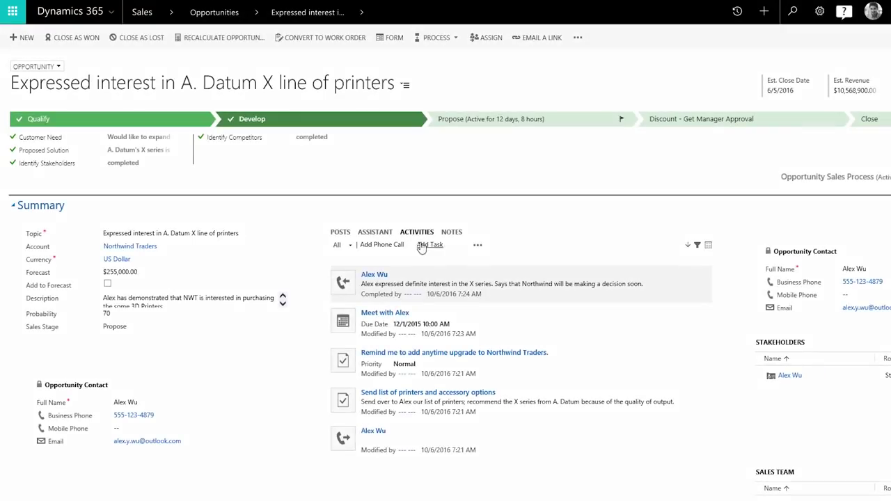
- Add task 'Send data sheet for printer' and check Update and Review/Refine Proposal in Meeting Notes
click(429, 248)
text(Send data )
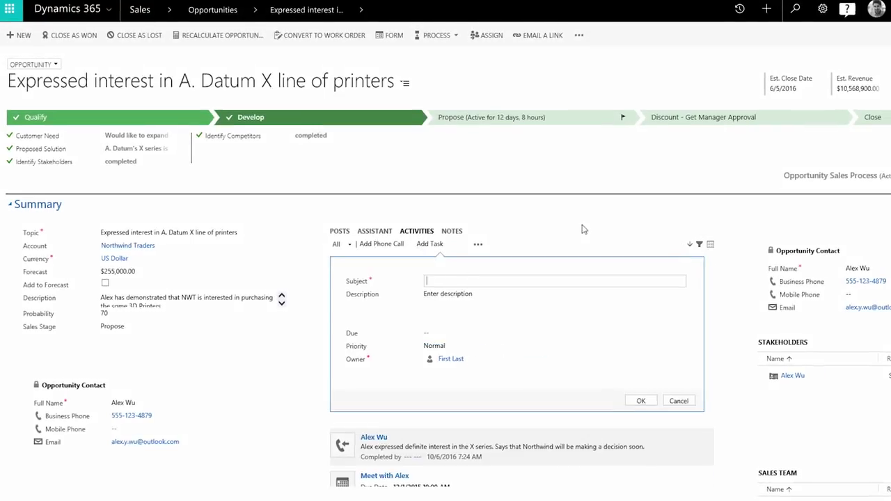
text(sheet for printer)
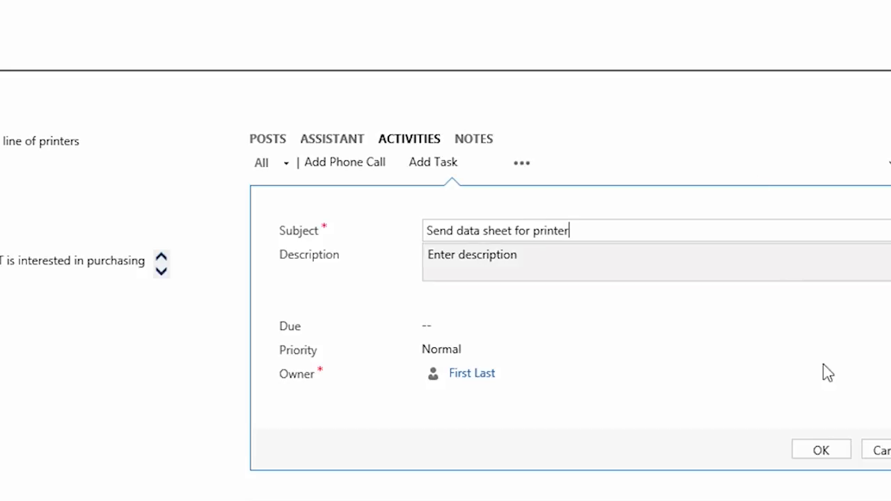
click(828, 451)
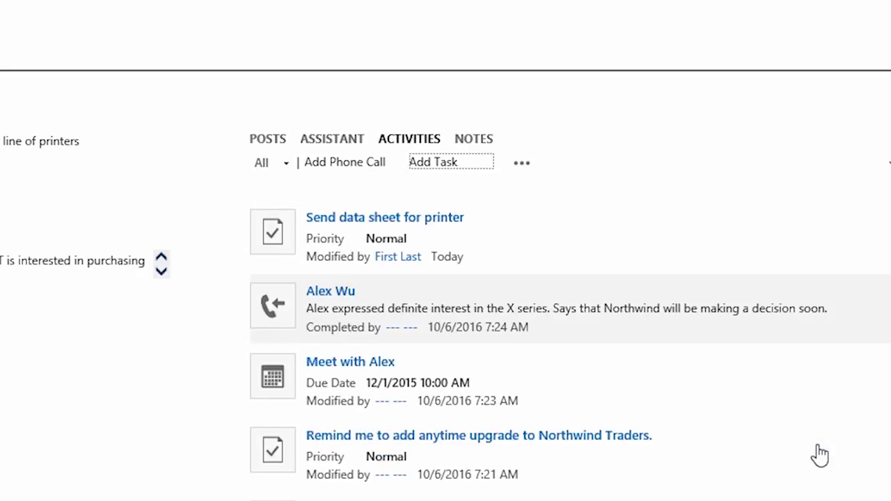
click(306, 226)
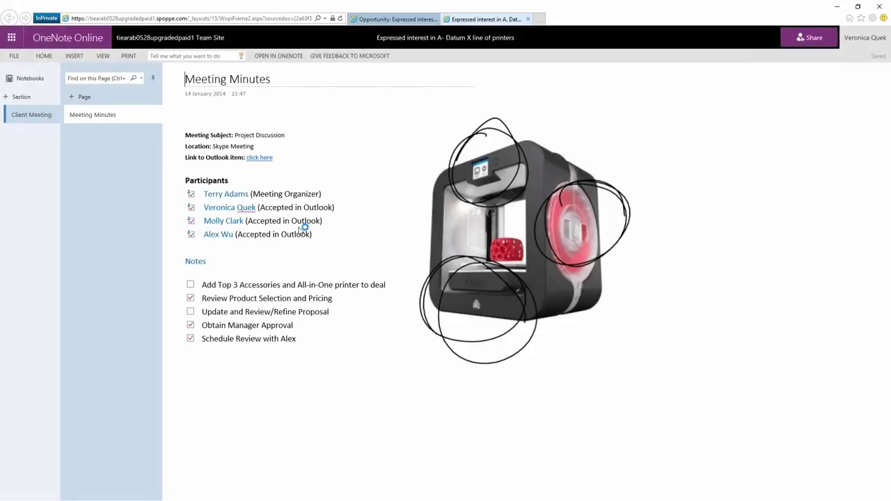
click(190, 311)
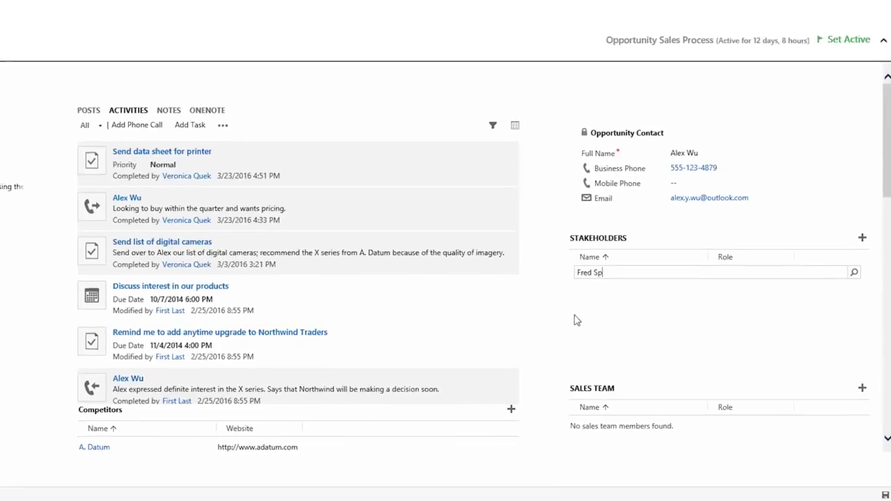
- Add the matching contact as a new stakeholder with the Influencer role
click(591, 285)
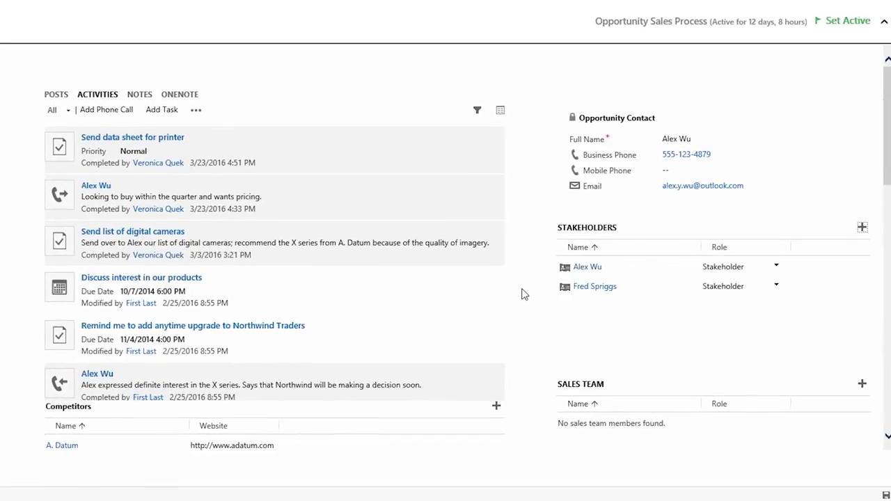
click(771, 288)
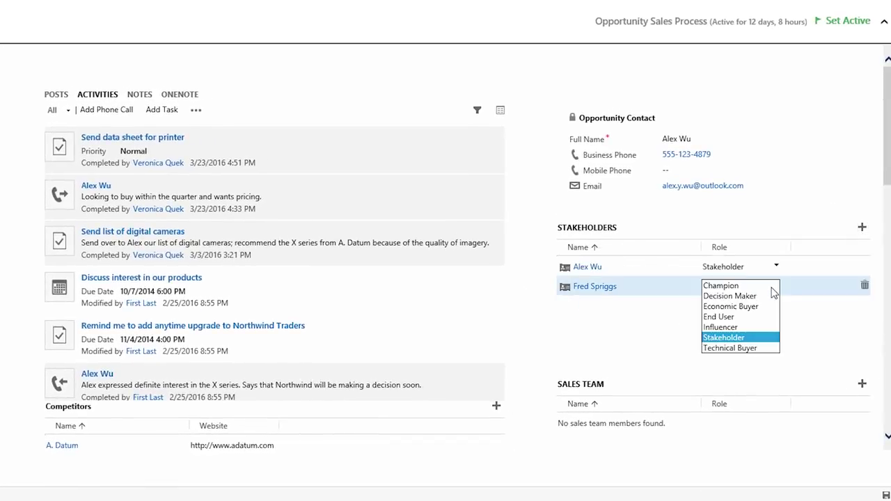
click(734, 327)
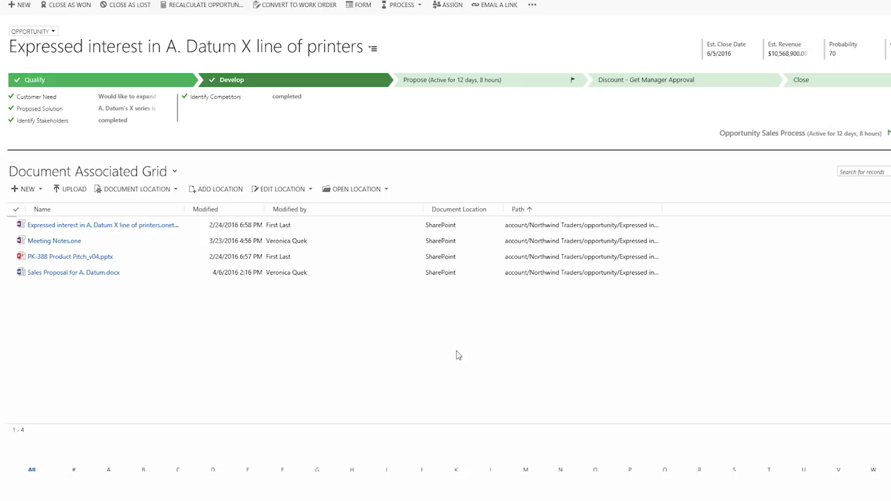
- Share 'Sales Proposal for A. Datum.docx' with the new stakeholder contact, granting Can edit
click(108, 272)
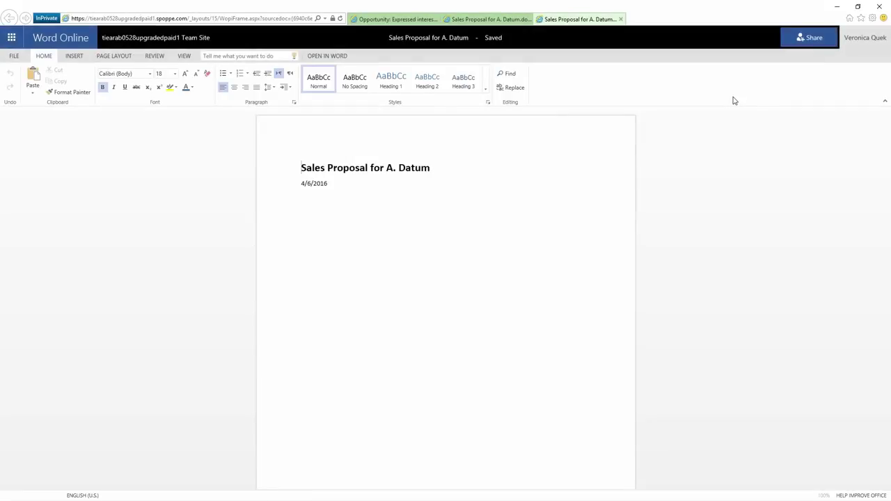
click(807, 37)
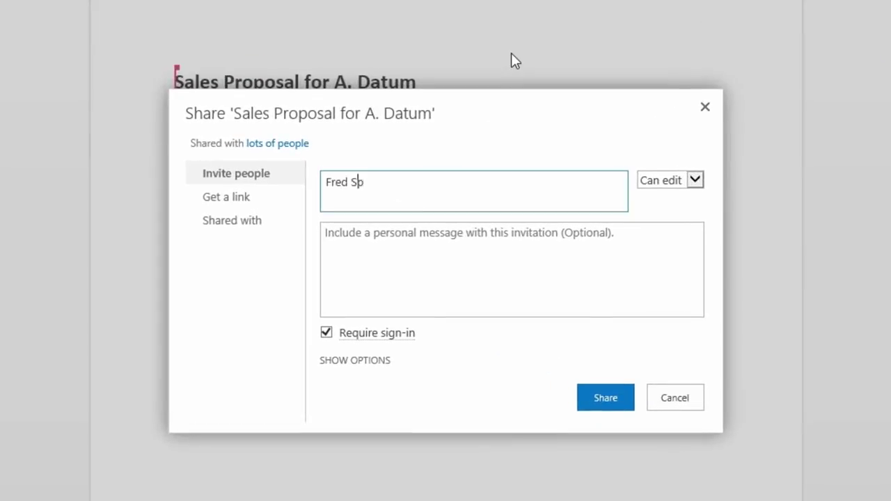
click(431, 238)
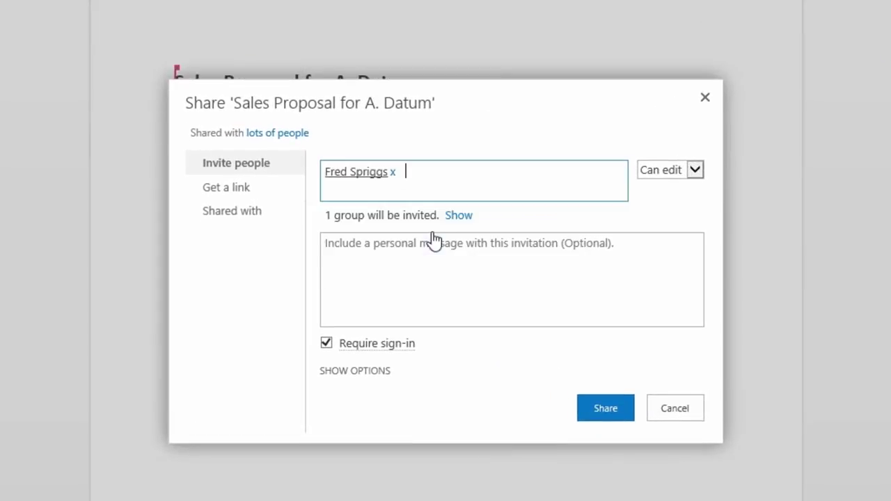
click(606, 408)
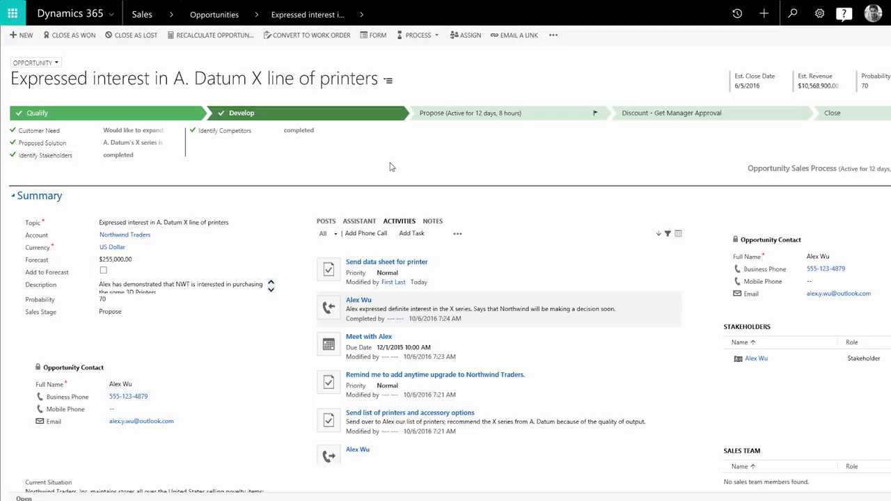
- Close the A. Datum printers opportunity as Won with actual revenue $10,568,900.00
click(75, 37)
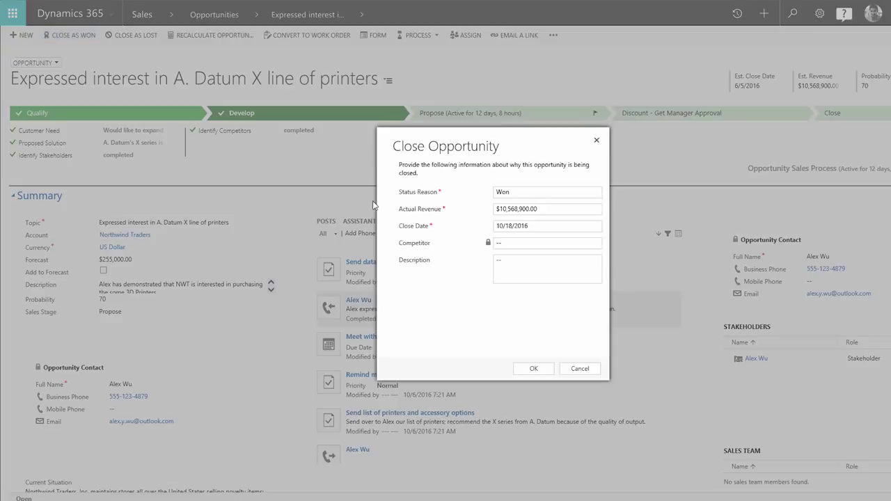
click(530, 373)
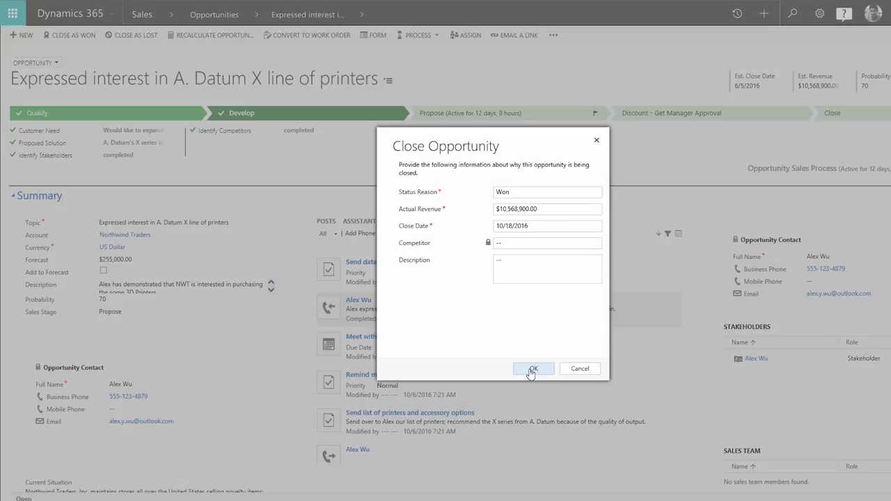